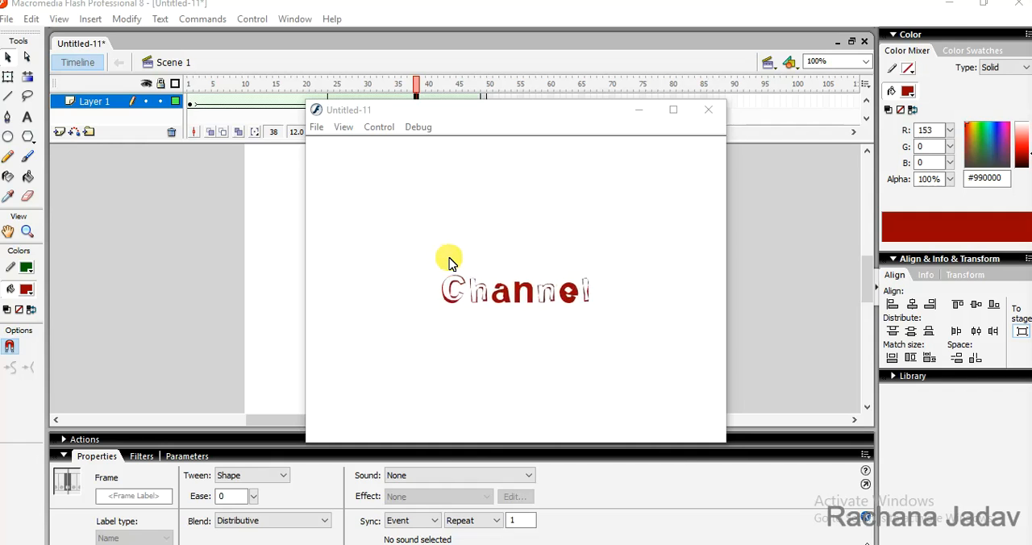
Close the movie preview, return to frame 1 and create a new Flash Document
click(710, 111)
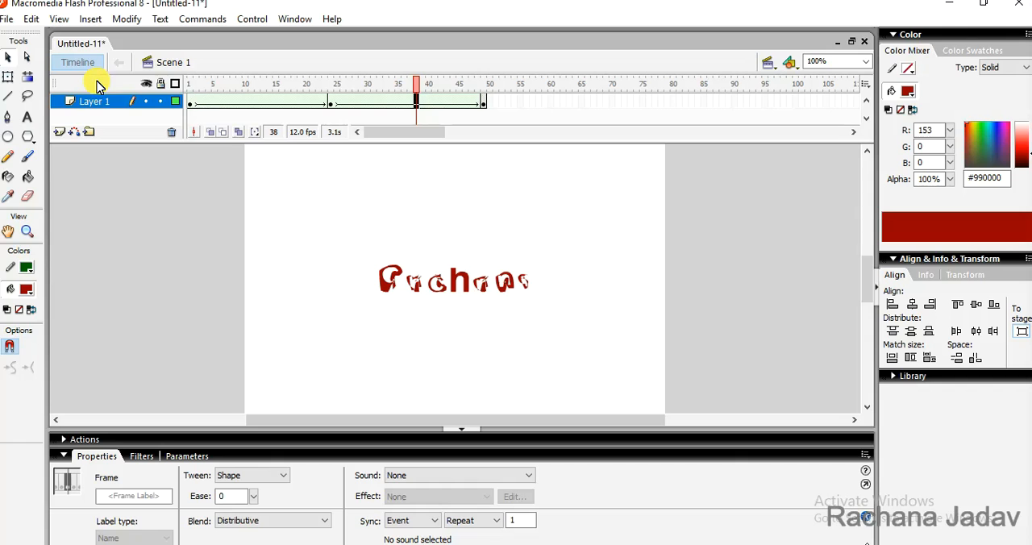
click(191, 103)
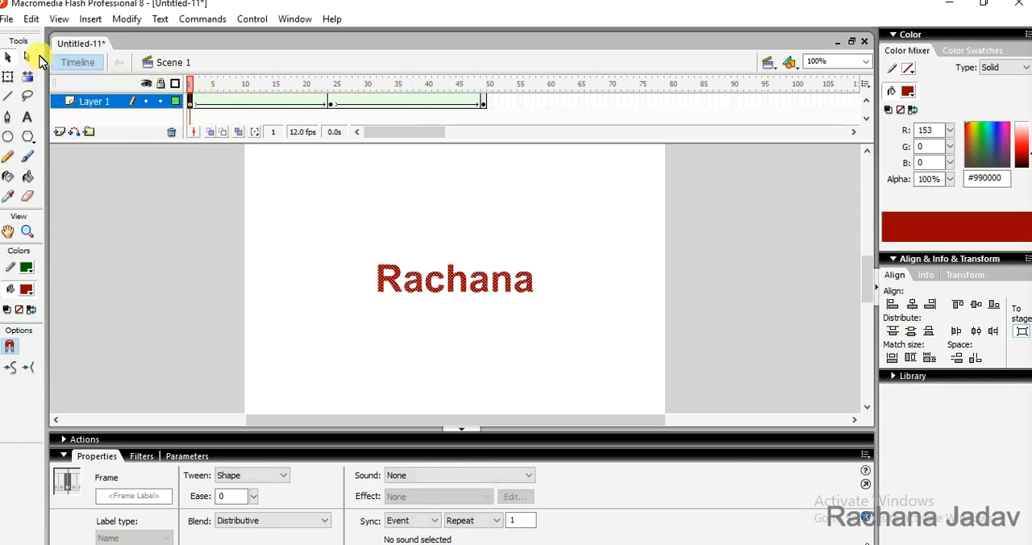
click(6, 19)
click(22, 37)
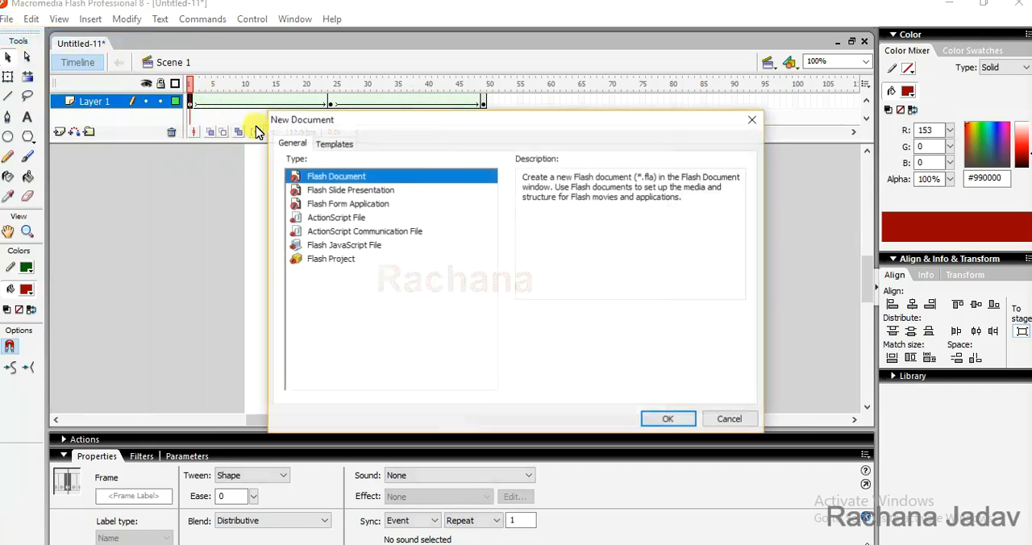
click(657, 412)
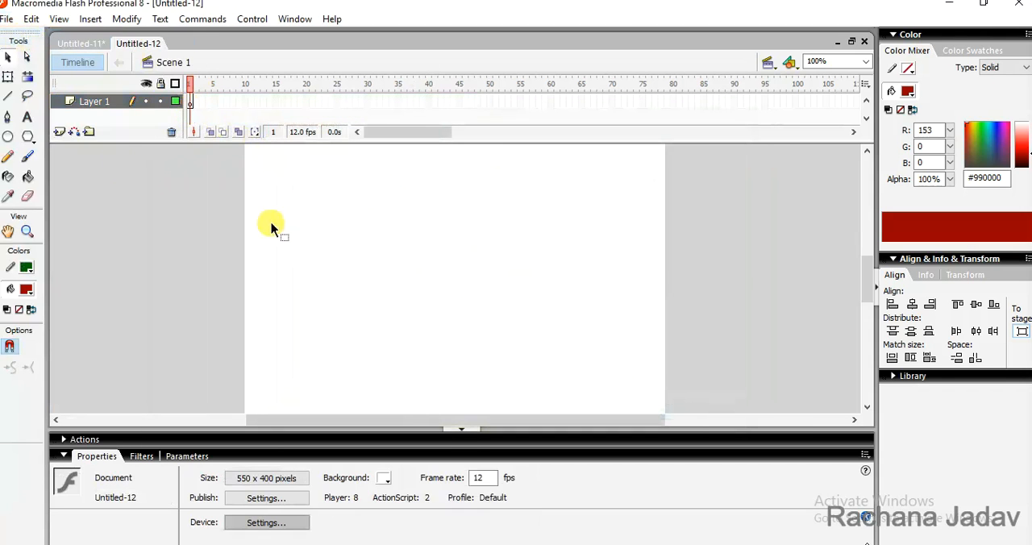
Add a centre-aligned, bold Arial 50 static text box about 367 pixels wide on the upper stage, containing the person's first name
click(27, 117)
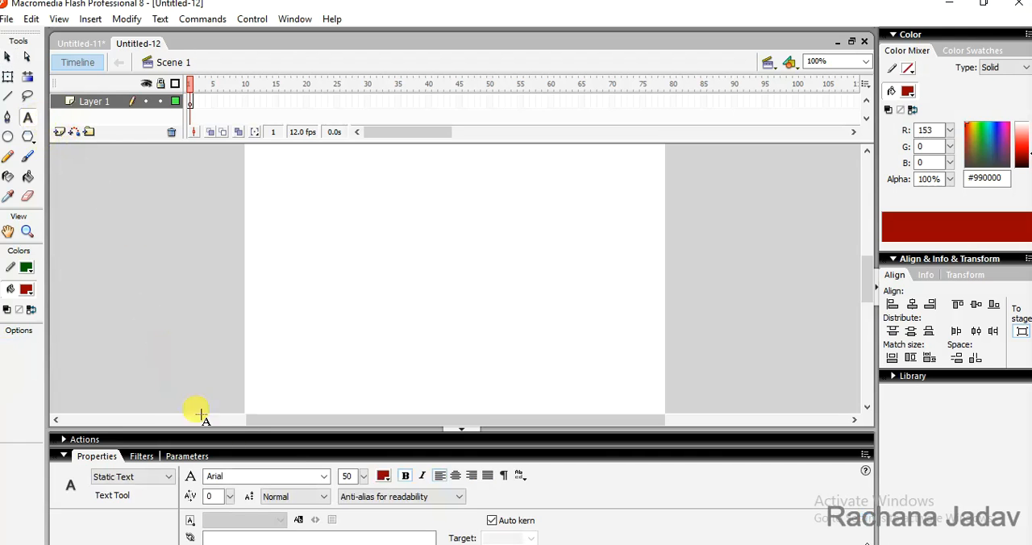
click(326, 483)
click(325, 478)
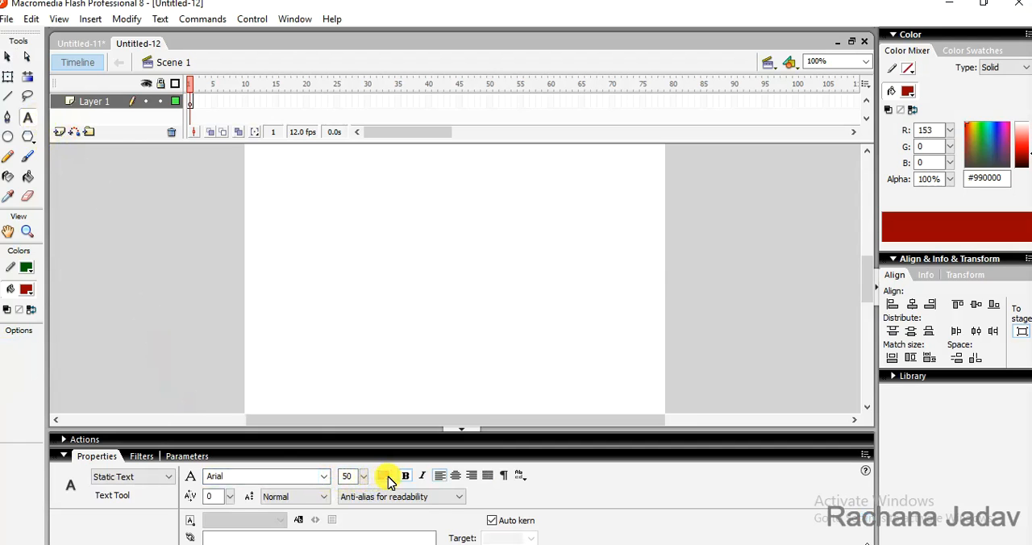
drag(289, 181, 571, 268)
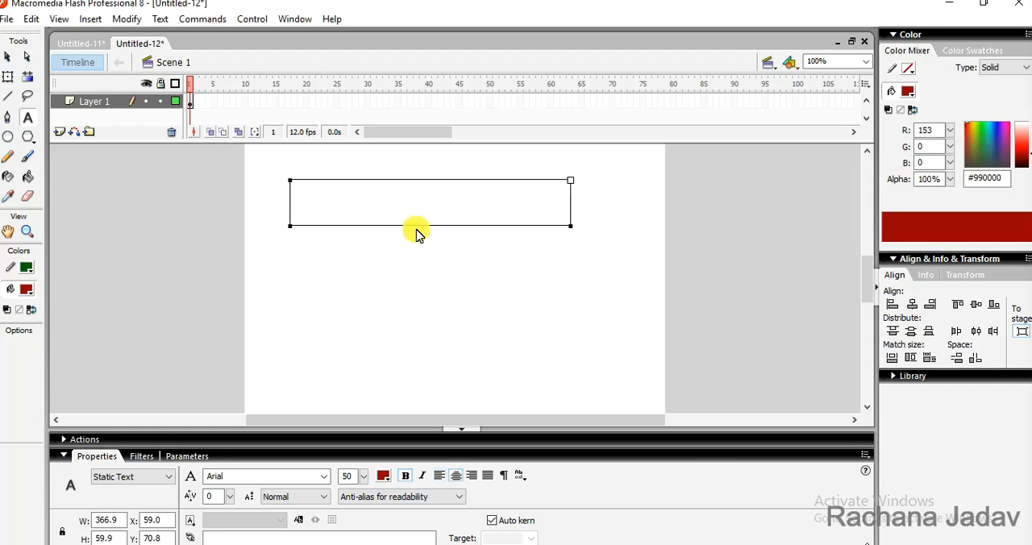
text(Rachana)
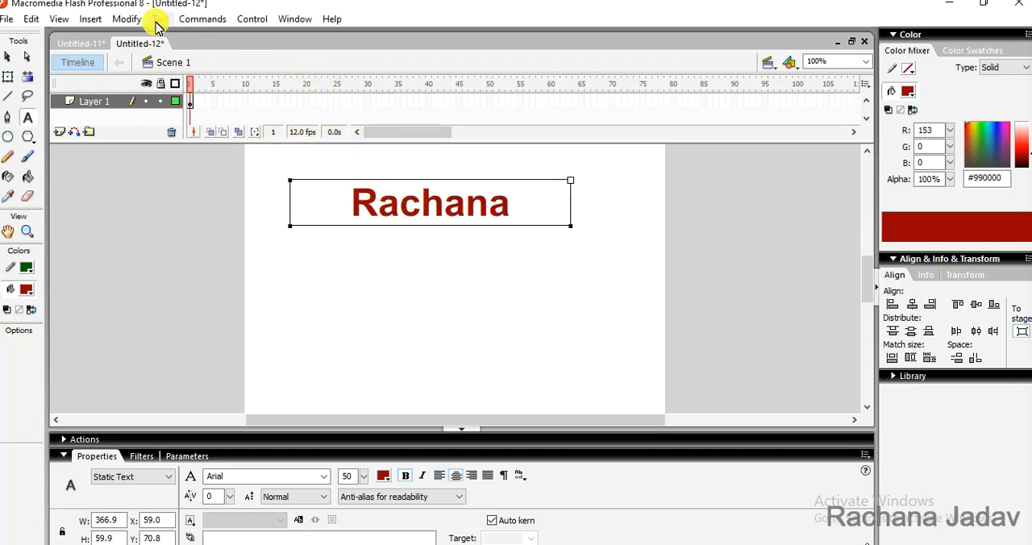
click(292, 18)
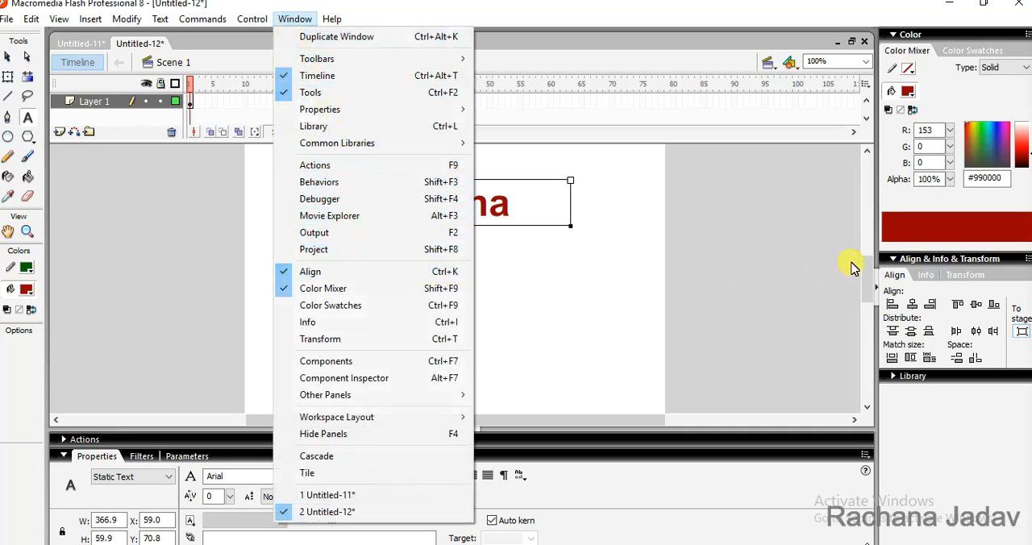
click(6, 18)
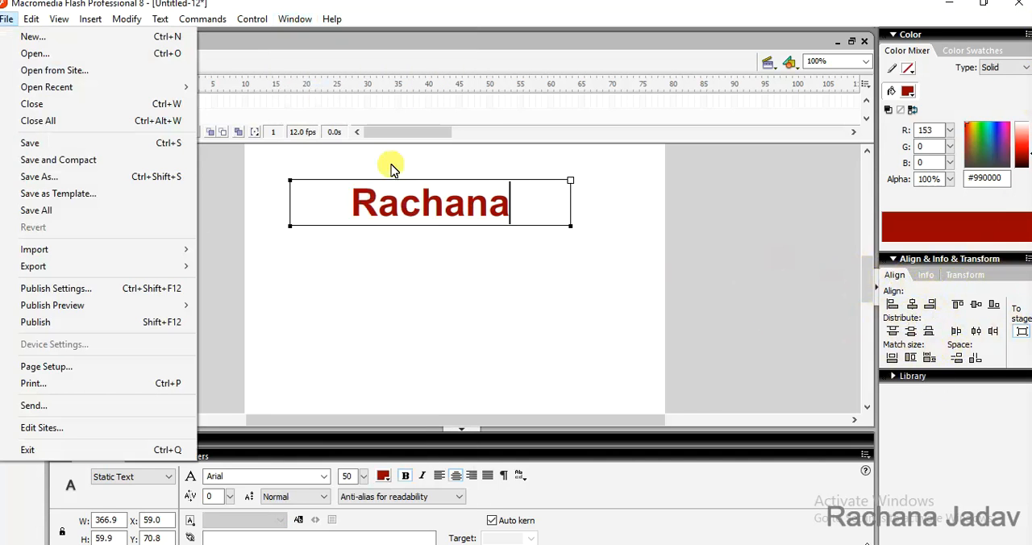
click(260, 160)
click(262, 162)
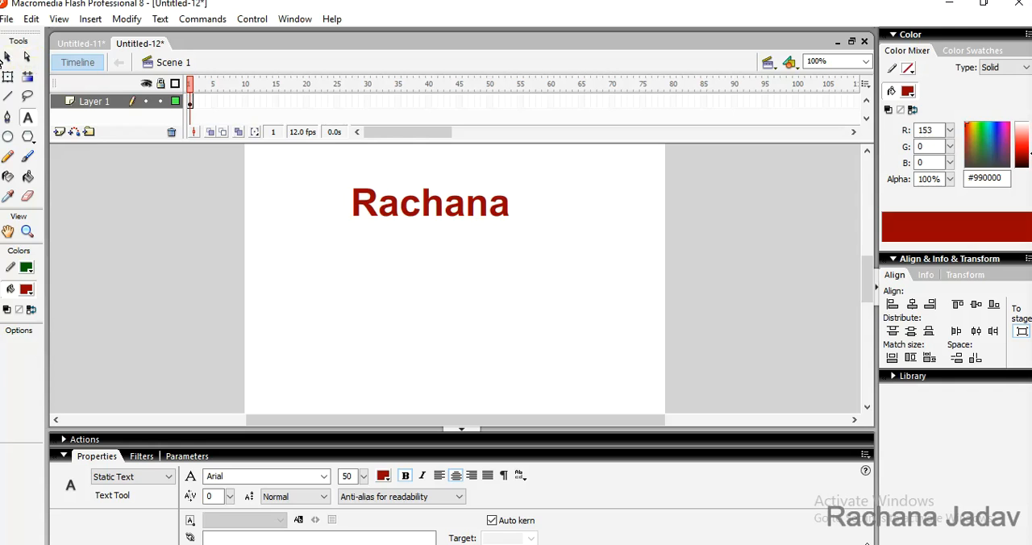
Centre the name text horizontally and vertically on the stage
click(7, 58)
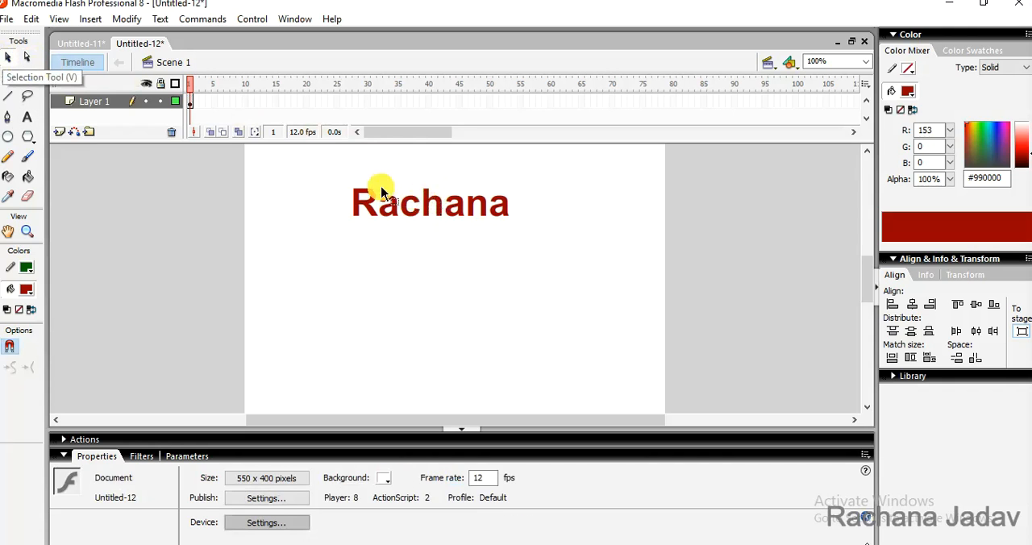
drag(536, 263, 538, 265)
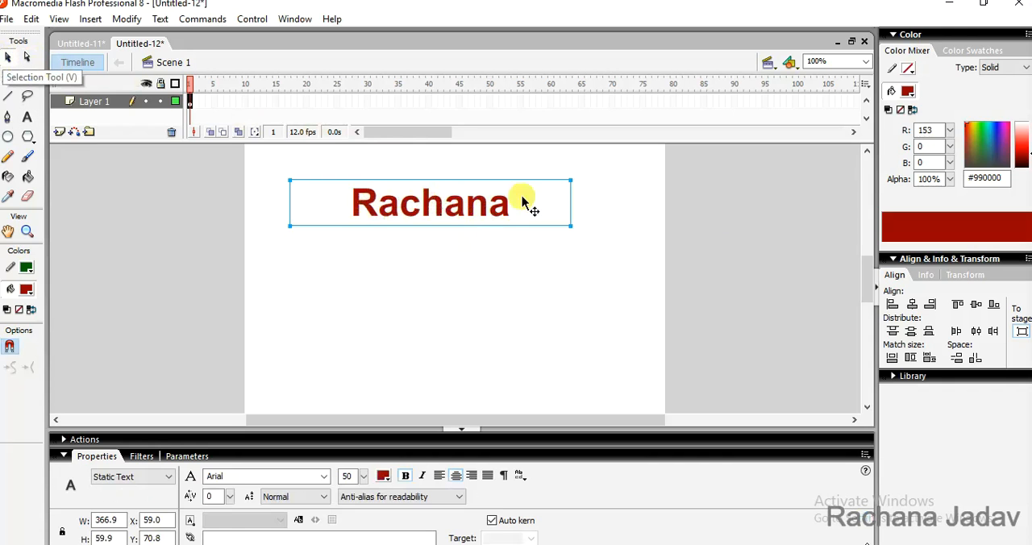
click(914, 306)
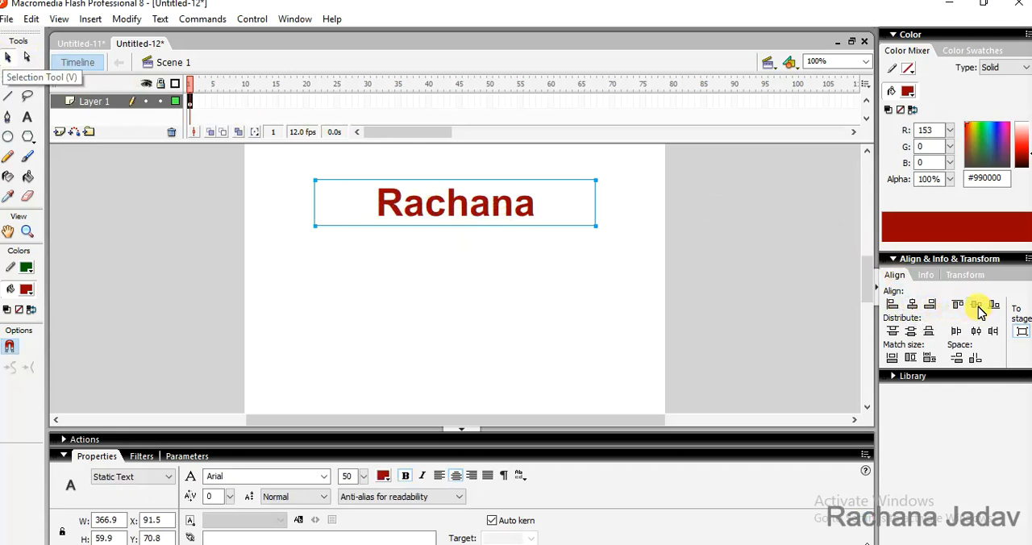
click(977, 306)
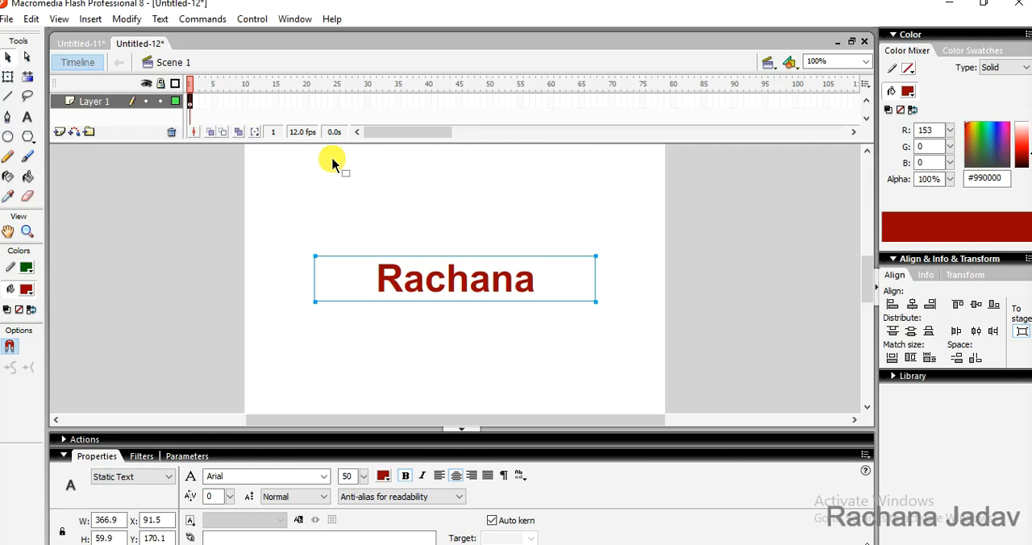
key(ctrl+b)
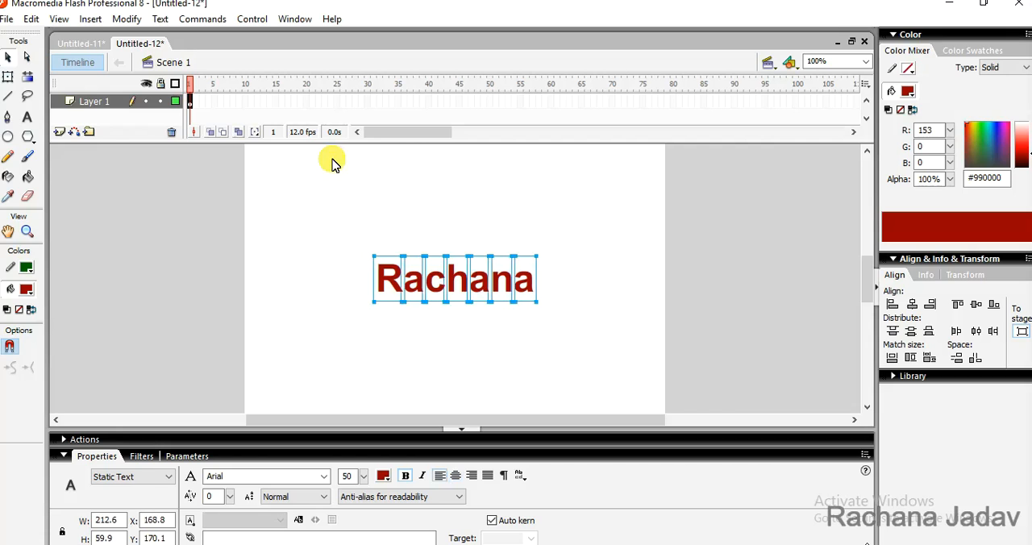
key(ctrl+b)
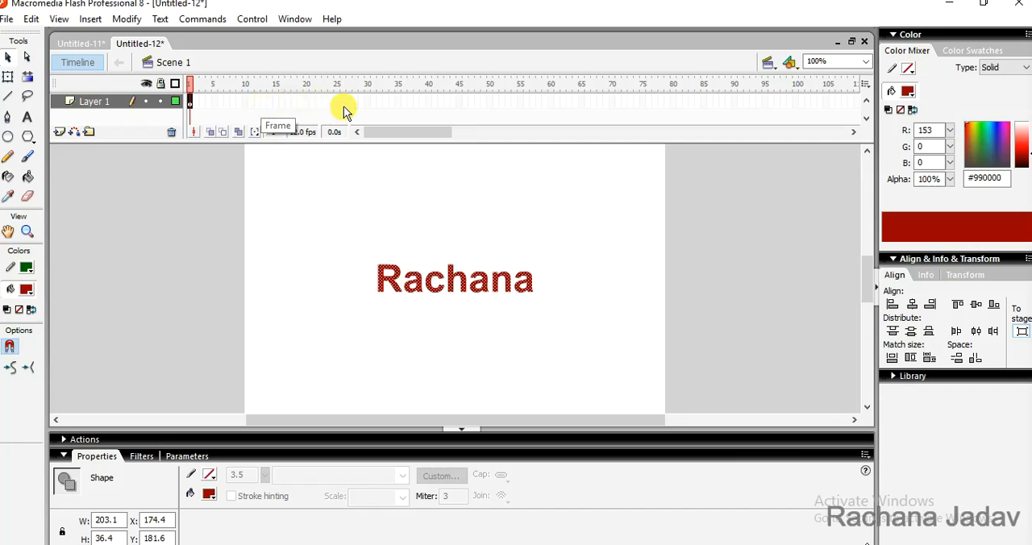
key(ctrl+z)
key(ctrl+z)
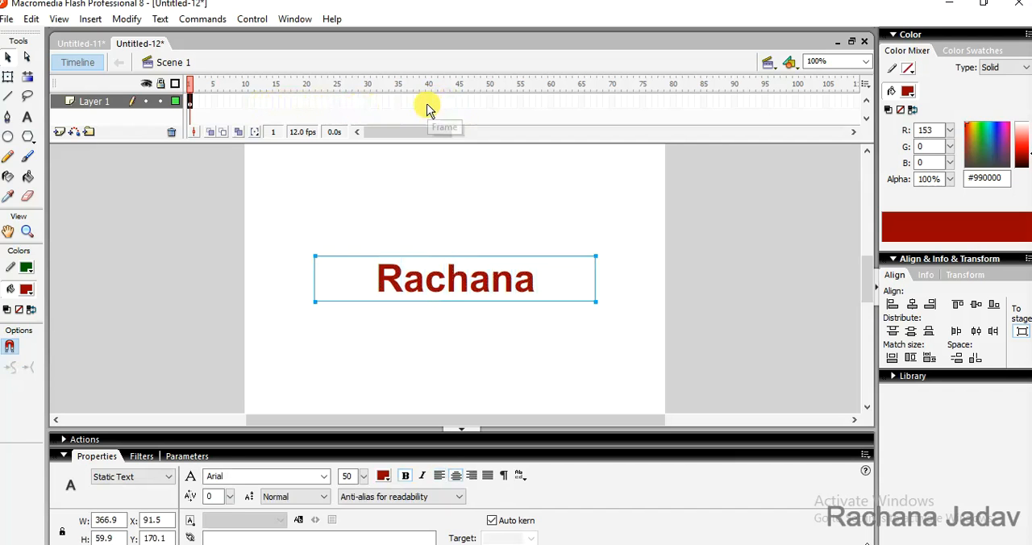
Insert a keyframe at frame 50 and a blank keyframe at frame 25 of Layer 1
click(489, 103)
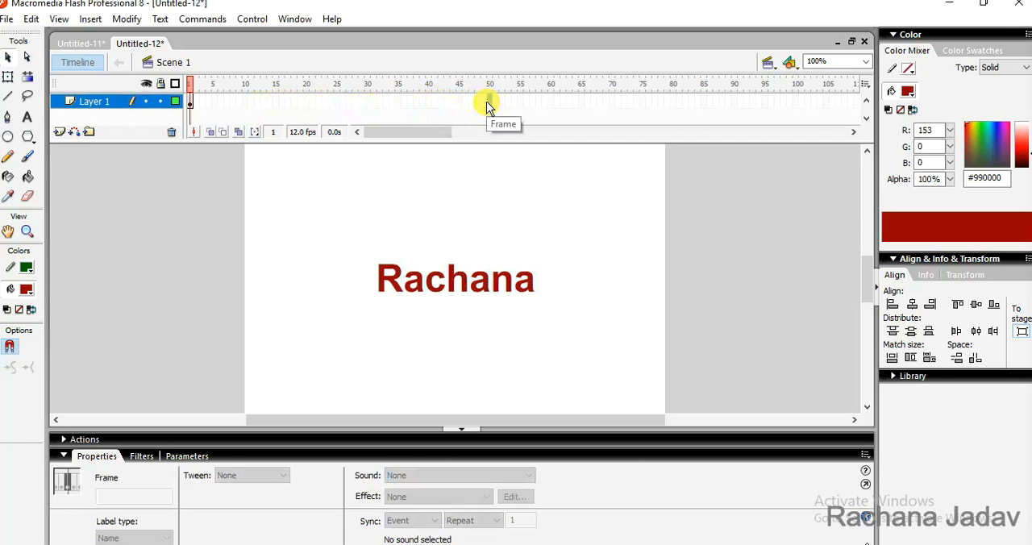
key(F6)
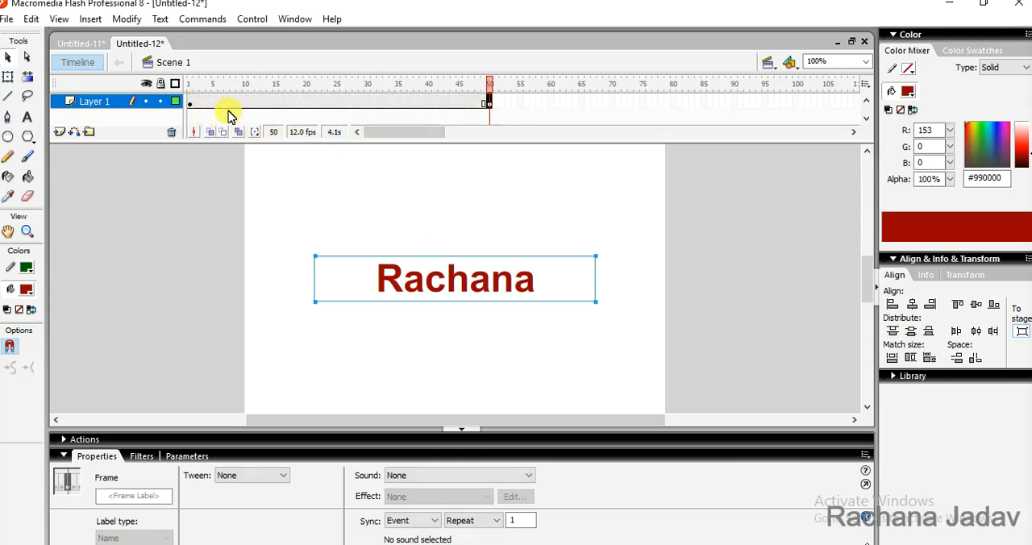
click(336, 102)
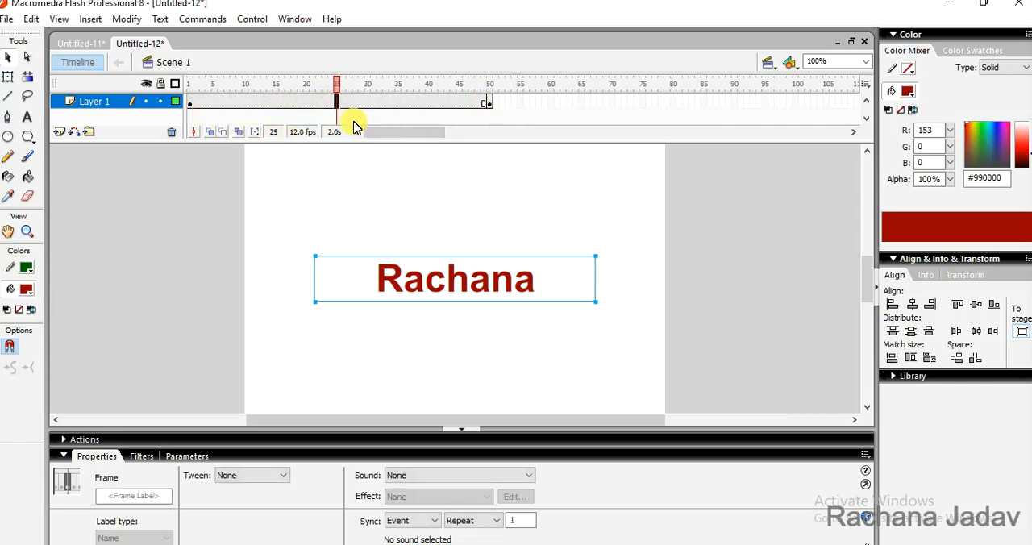
right_click(339, 110)
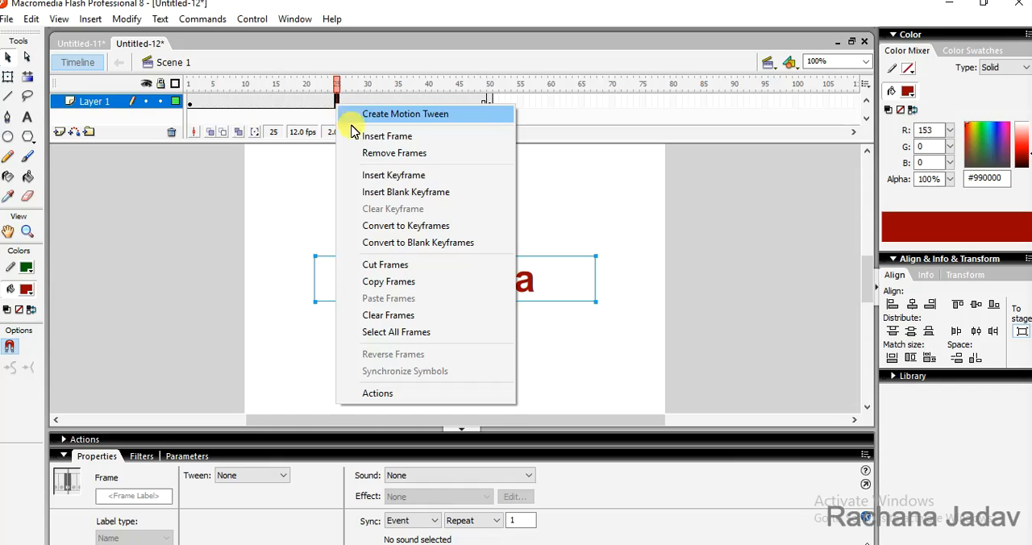
click(382, 198)
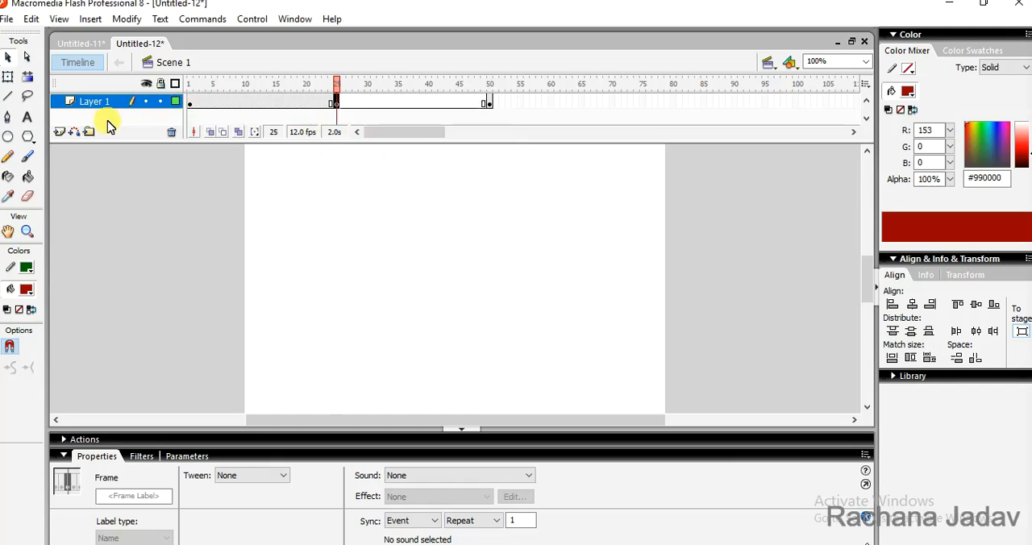
Add a static text box about 281 pixels wide at frame 25, containing the word "Subscribe"
click(28, 123)
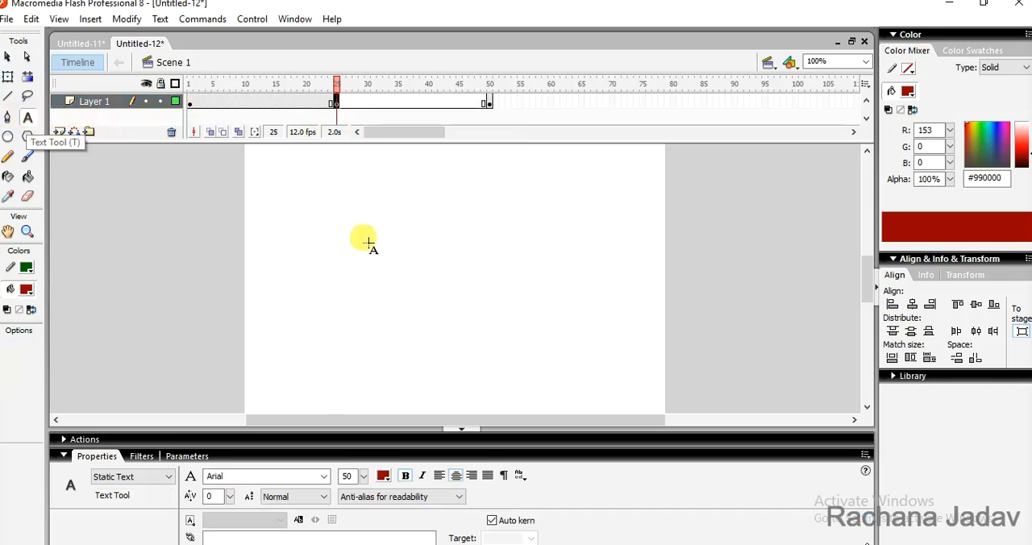
drag(353, 232, 560, 278)
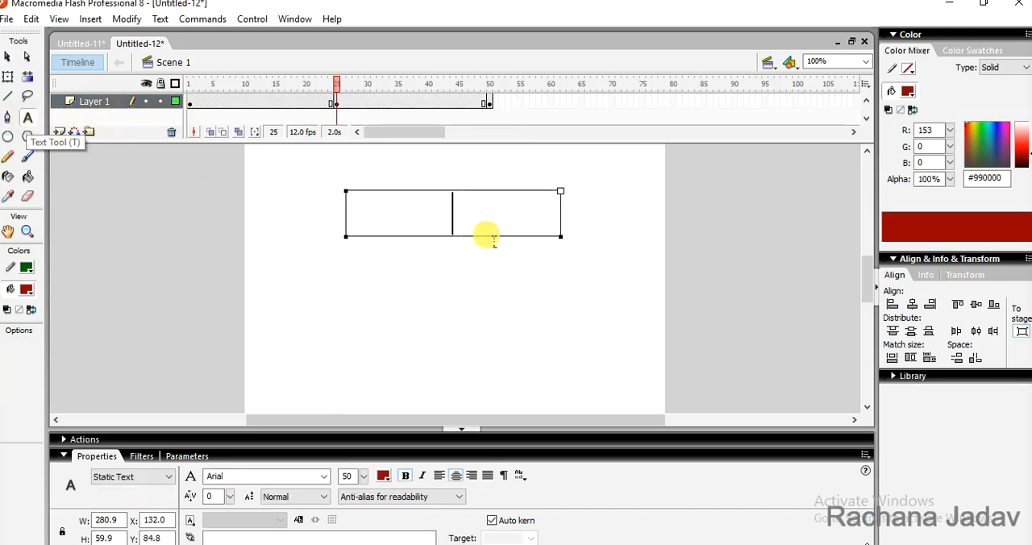
text(M)
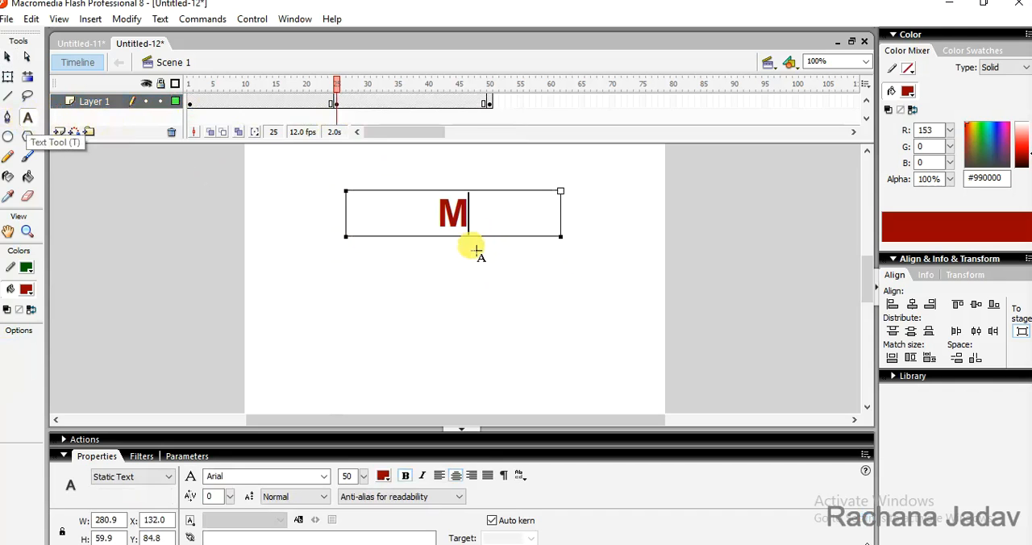
key(BackSpace)
text(S)
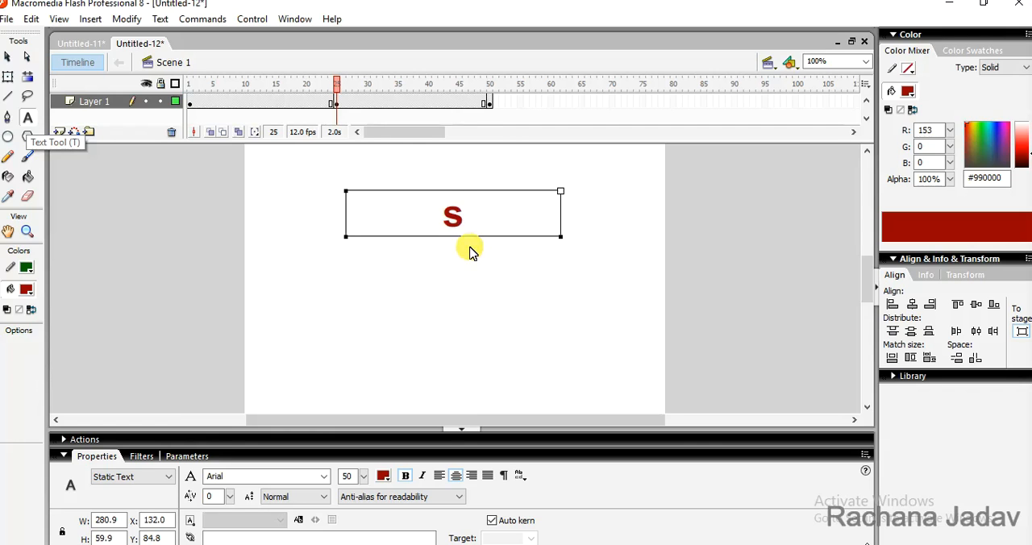
text(Subs)
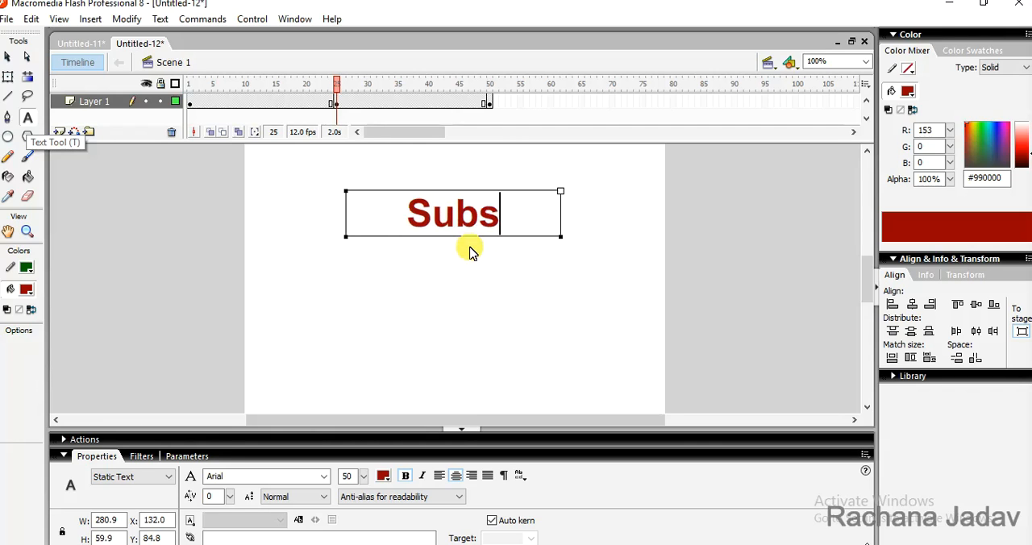
text(ci)
key(BackSpace)
text(r)
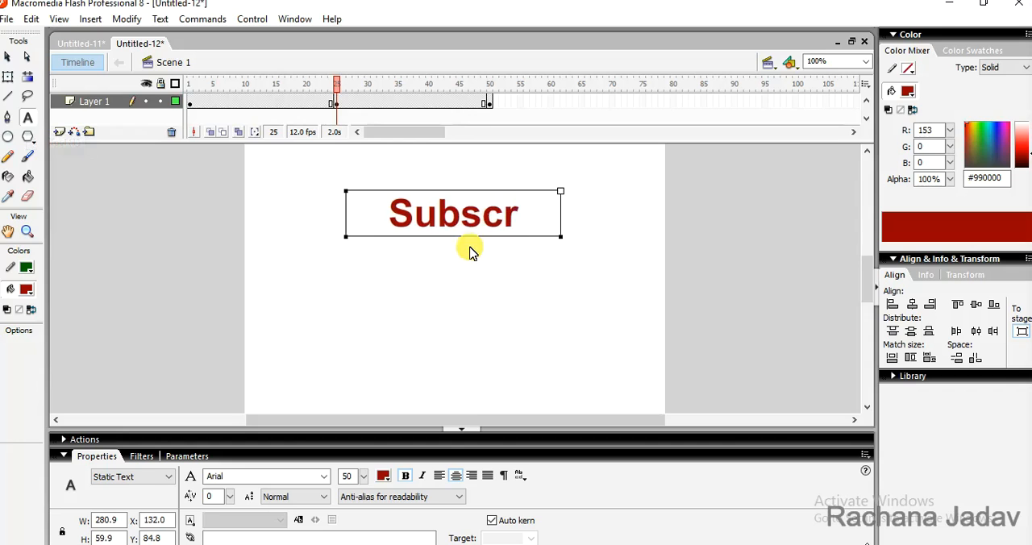
text(ibe)
Centre the "Subscribe" text horizontally and vertically on the stage
scroll(471, 252, up, 3)
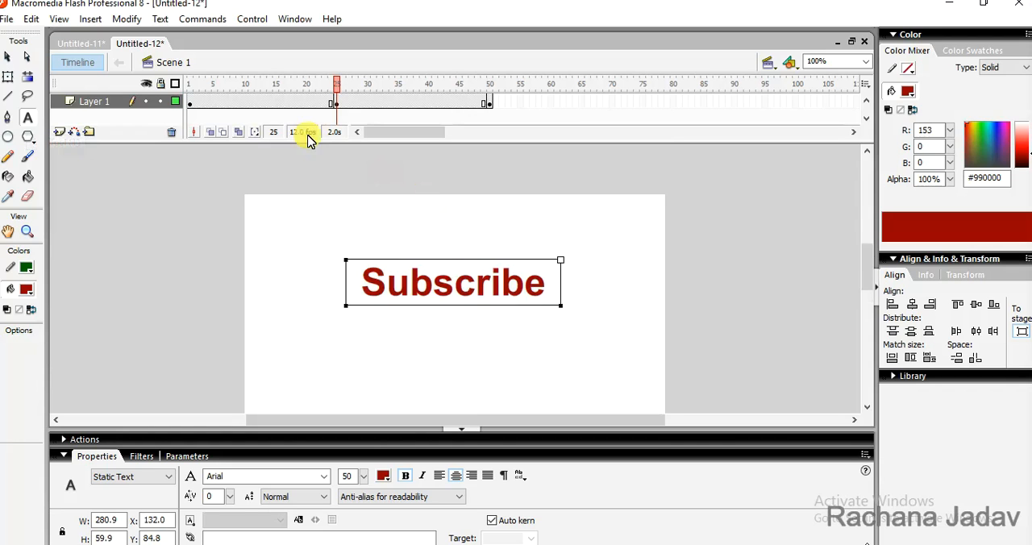
click(8, 58)
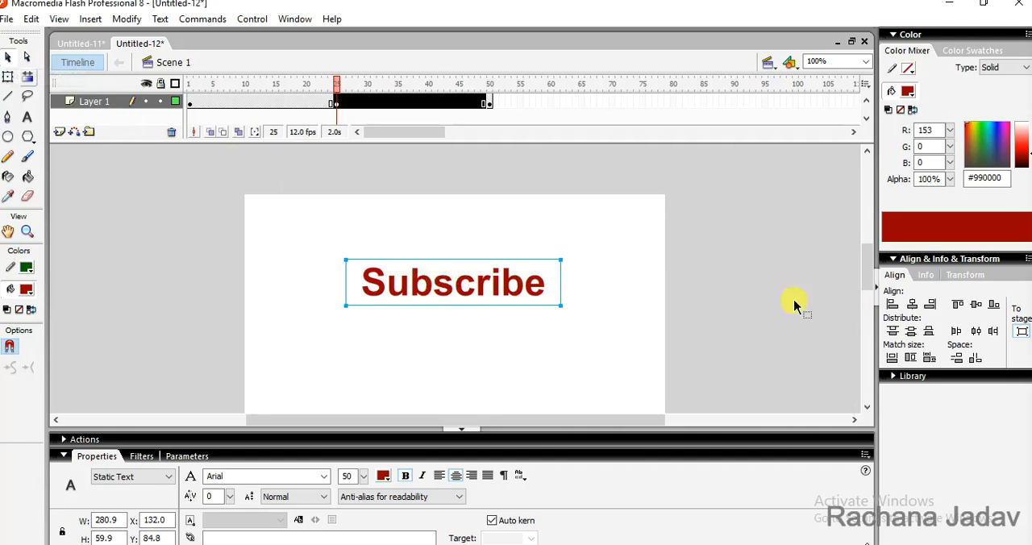
click(914, 306)
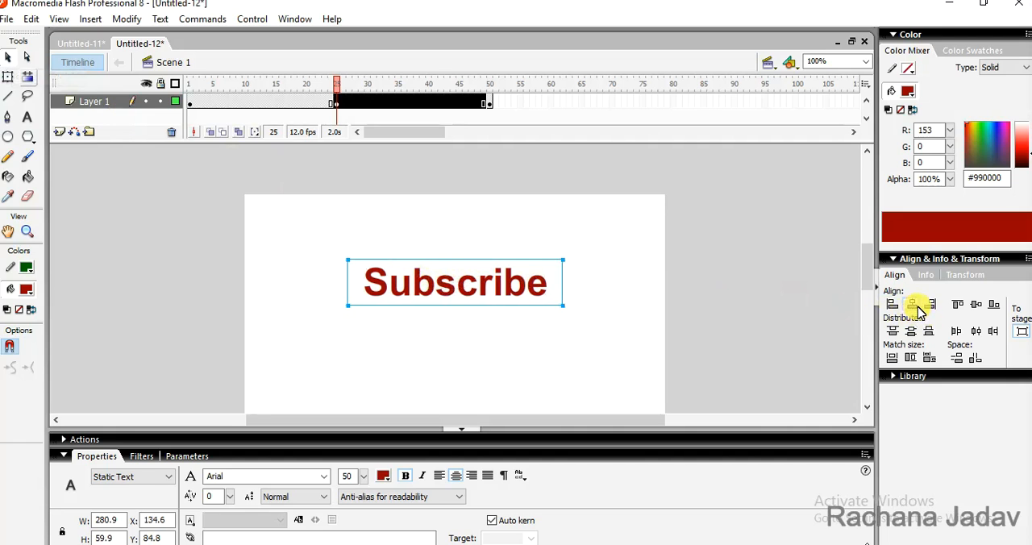
click(979, 308)
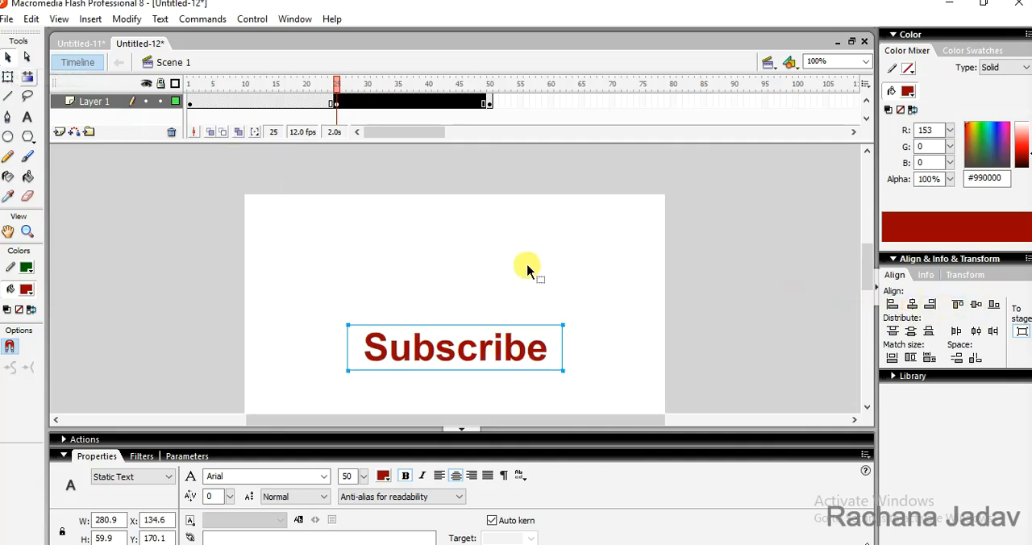
Break apart the text at frames 1, 25 and 50 twice each, so that every word becomes editable shapes
click(191, 102)
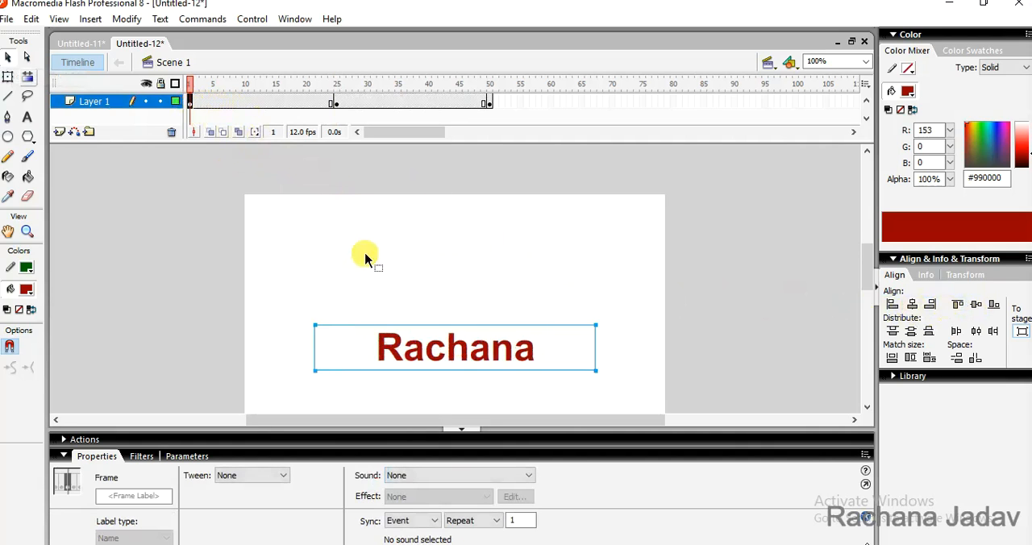
key(ctrl+b)
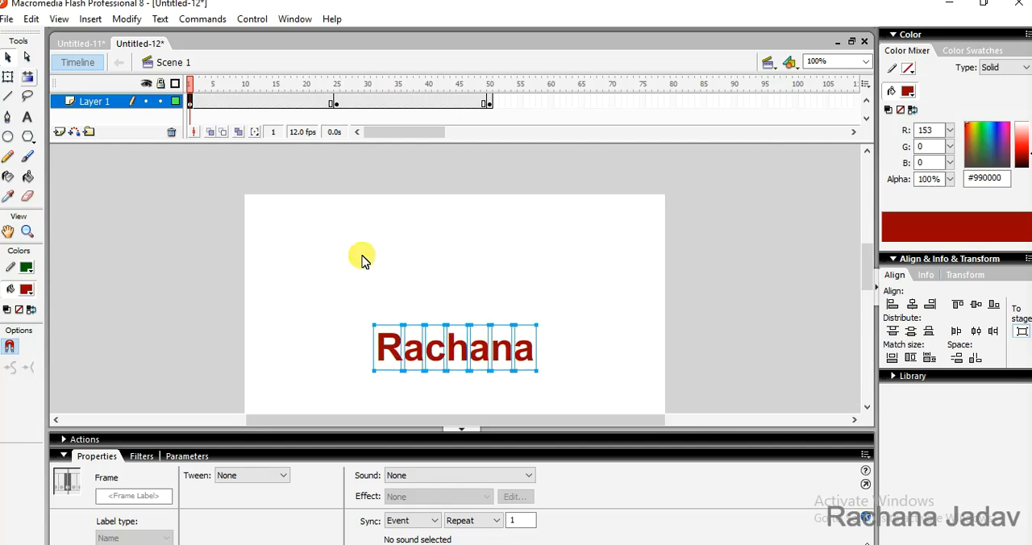
key(ctrl+b)
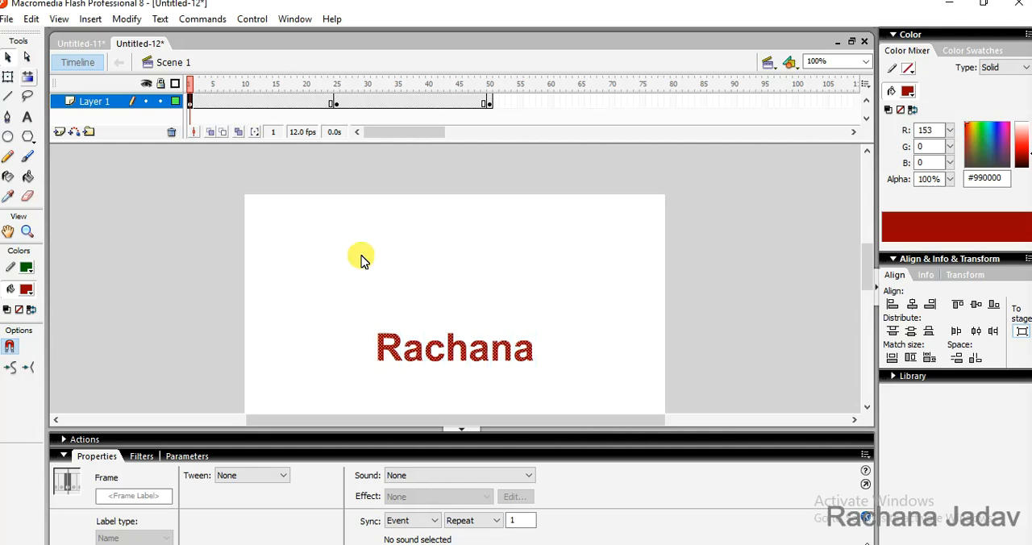
click(335, 103)
key(ctrl+b)
key(ctrl+b)
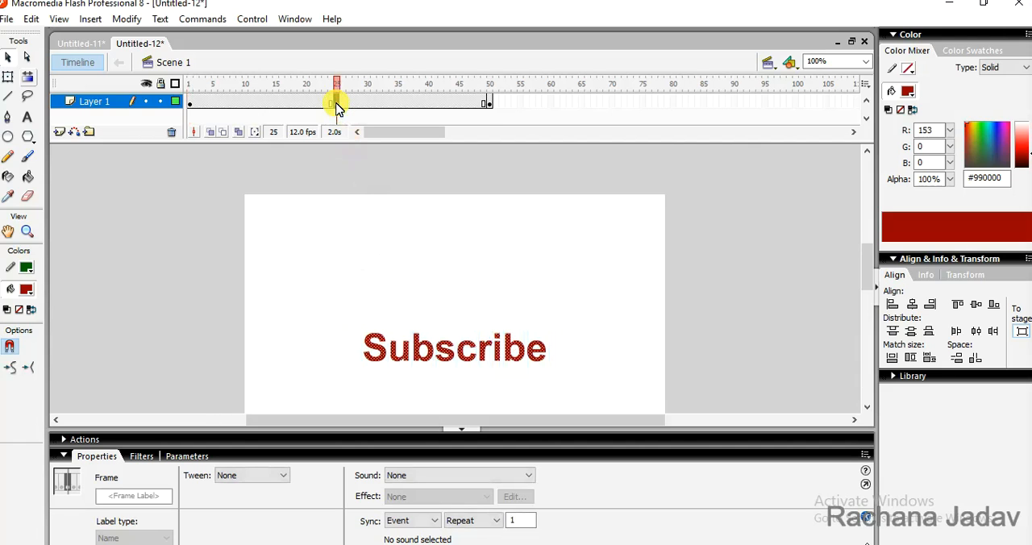
click(487, 103)
key(ctrl+b)
key(ctrl+b)
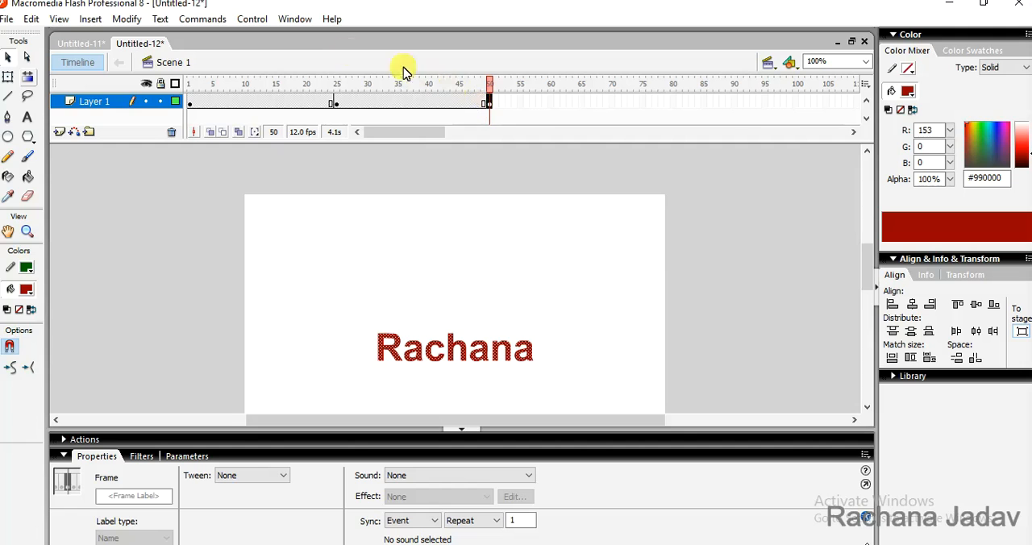
Apply a shape tween to the span between frames 1 and 25 of Layer 1
click(232, 101)
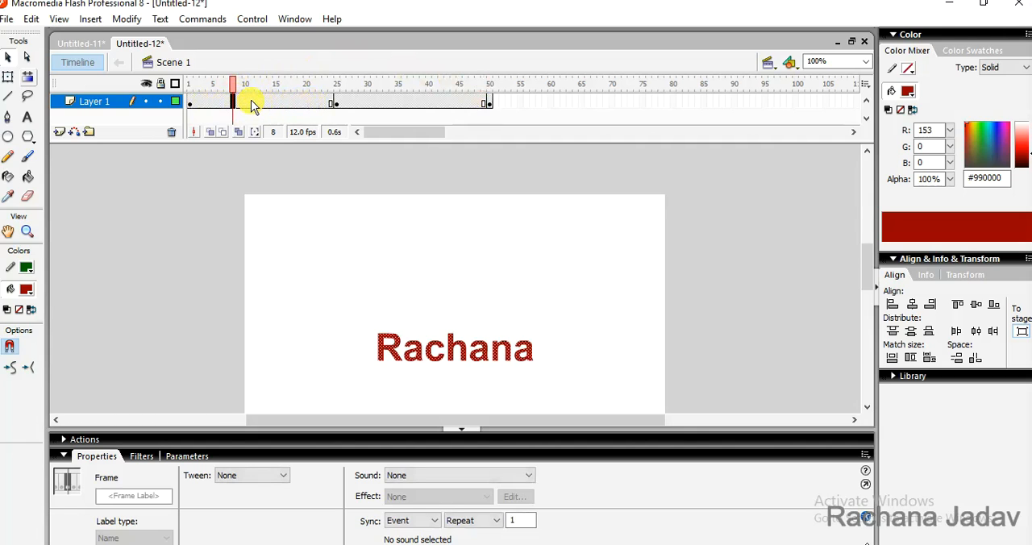
right_click(251, 104)
click(221, 103)
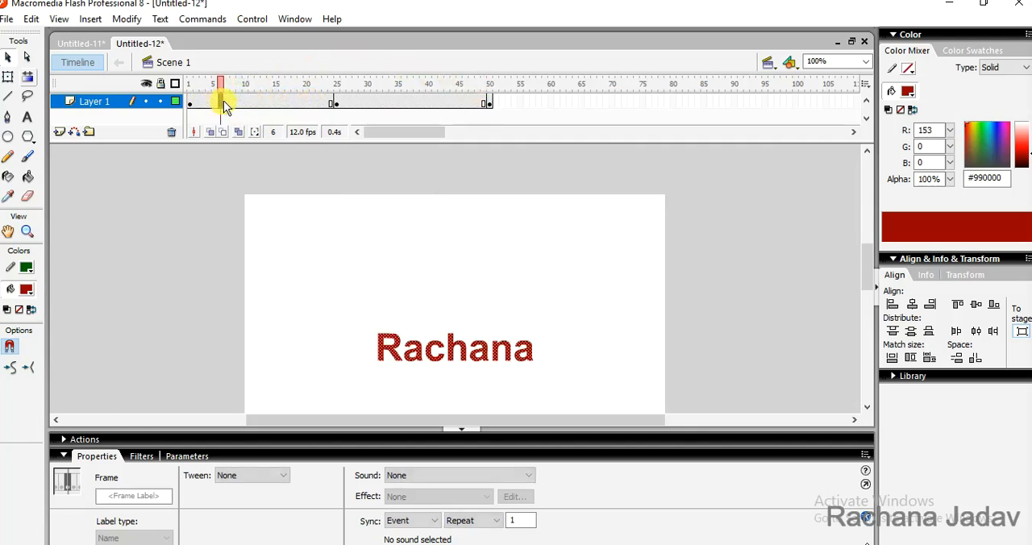
click(269, 478)
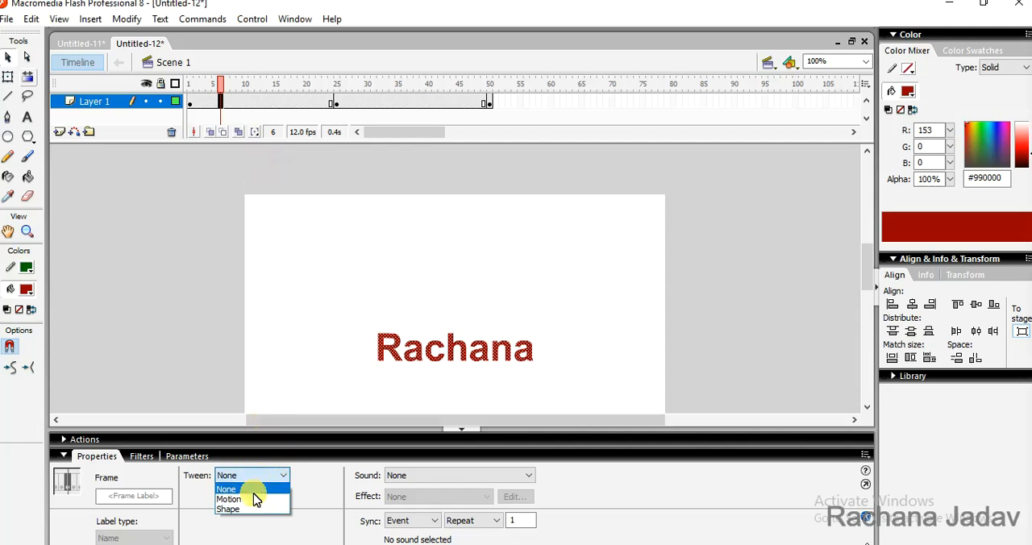
click(257, 508)
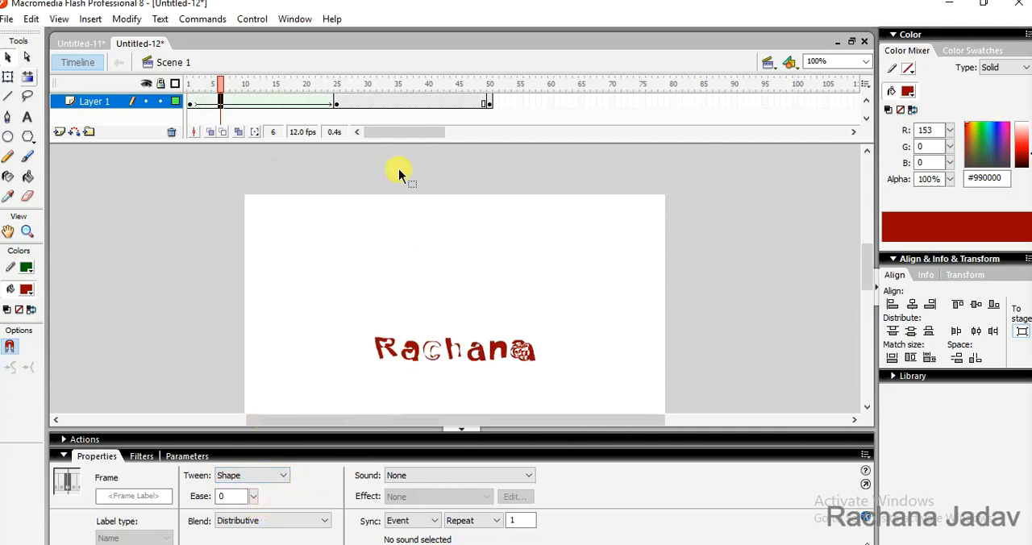
Apply a shape tween to the span between frames 25 and 50 of Layer 1 and test the movie
click(398, 101)
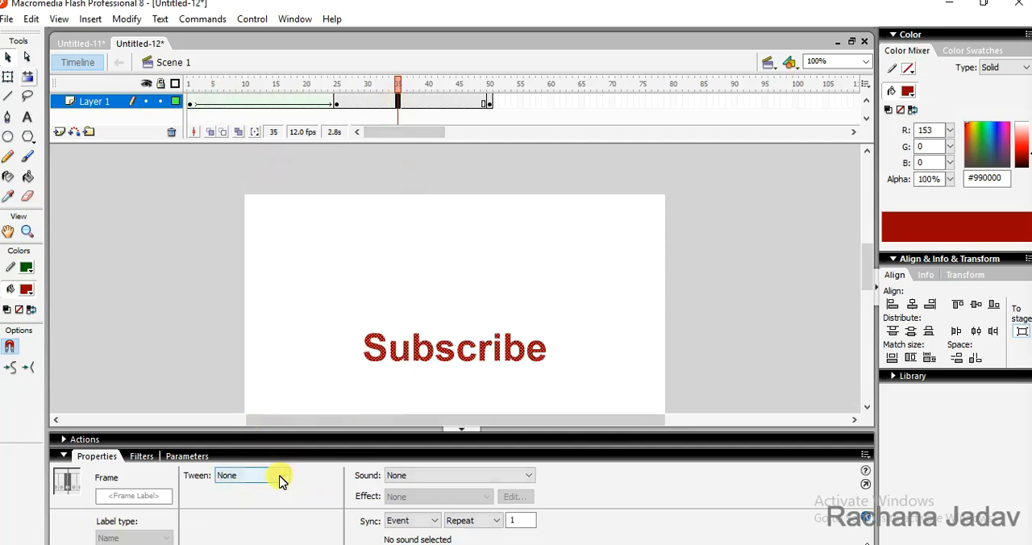
click(279, 480)
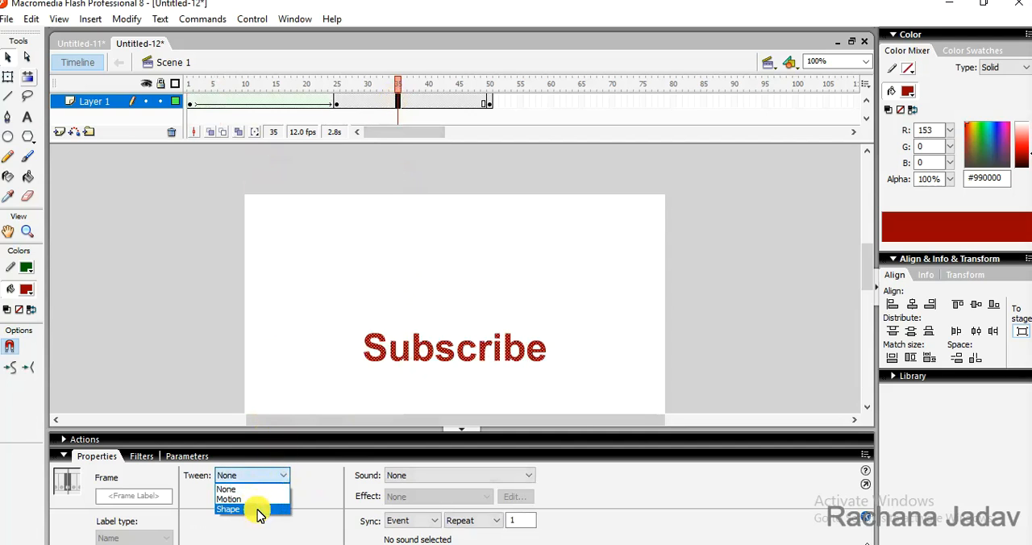
click(257, 510)
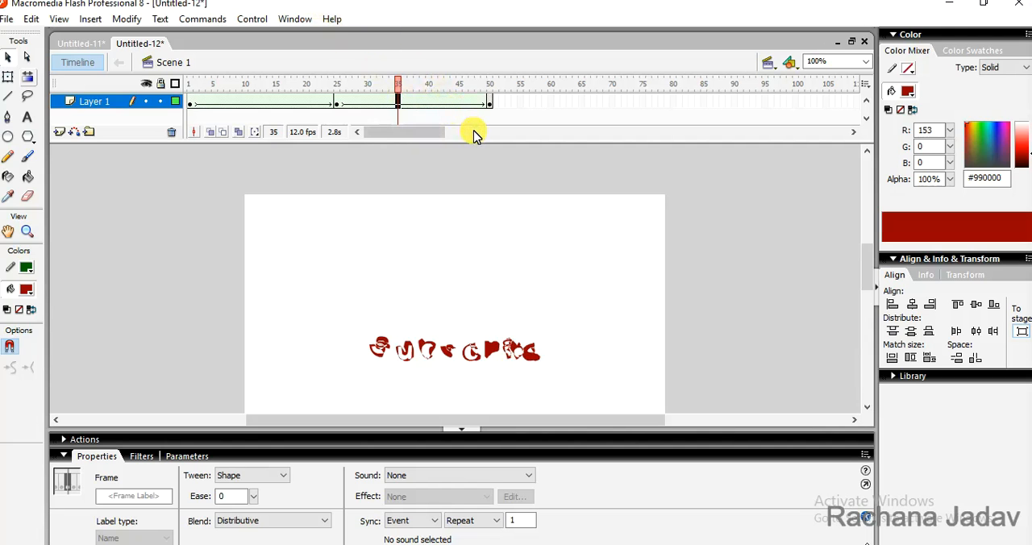
key(ctrl+Return)
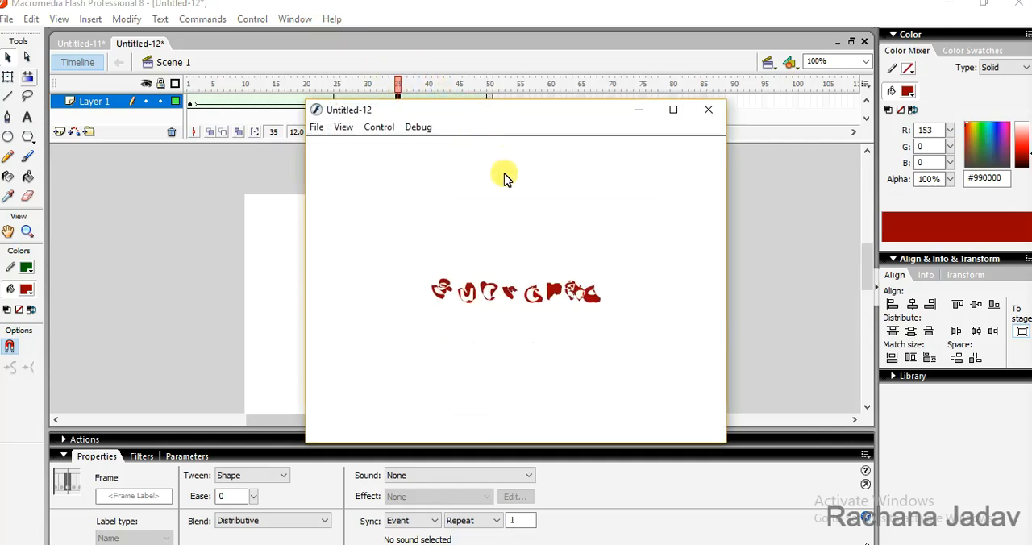